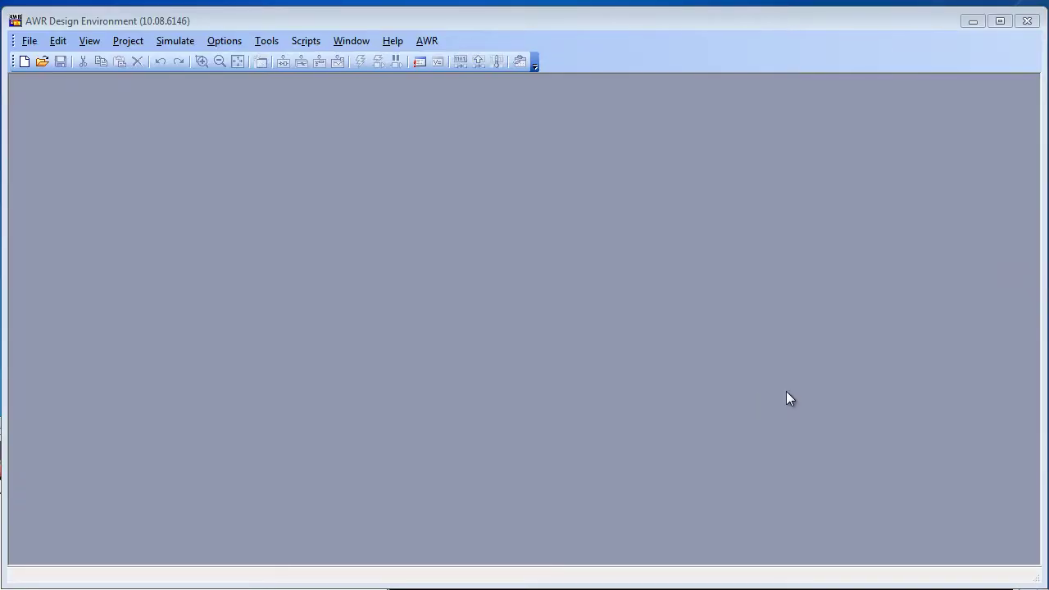
# Open the RFI_Spurs_sweep.emp example project, found by filtering the example list for 'rfi'
pyautogui.click(27, 40)
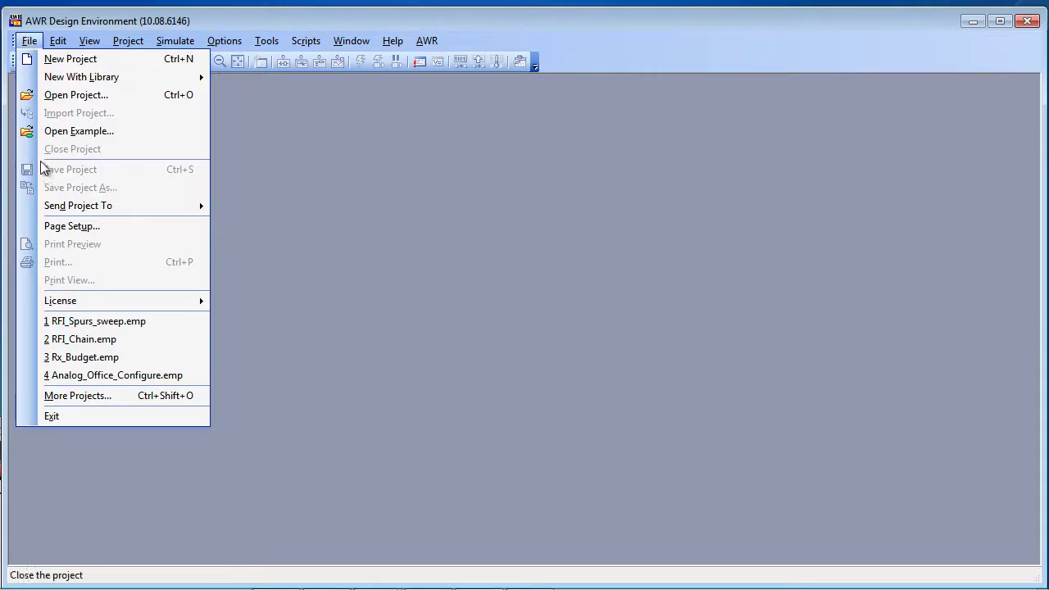
pyautogui.click(80, 133)
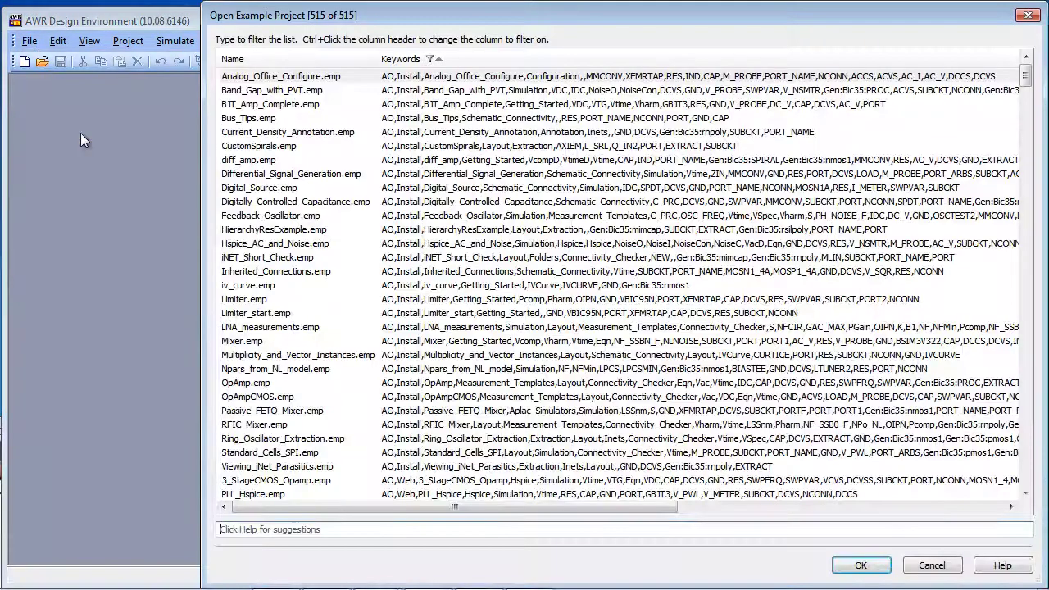
pyautogui.click(230, 530)
pyautogui.write('rfi')
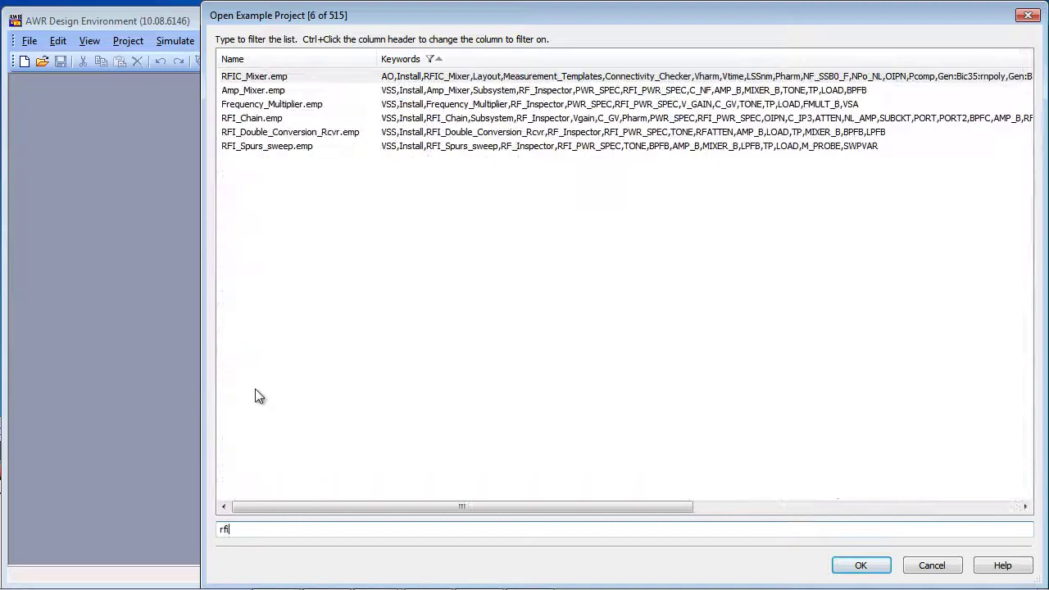
pyautogui.doubleClick(261, 150)
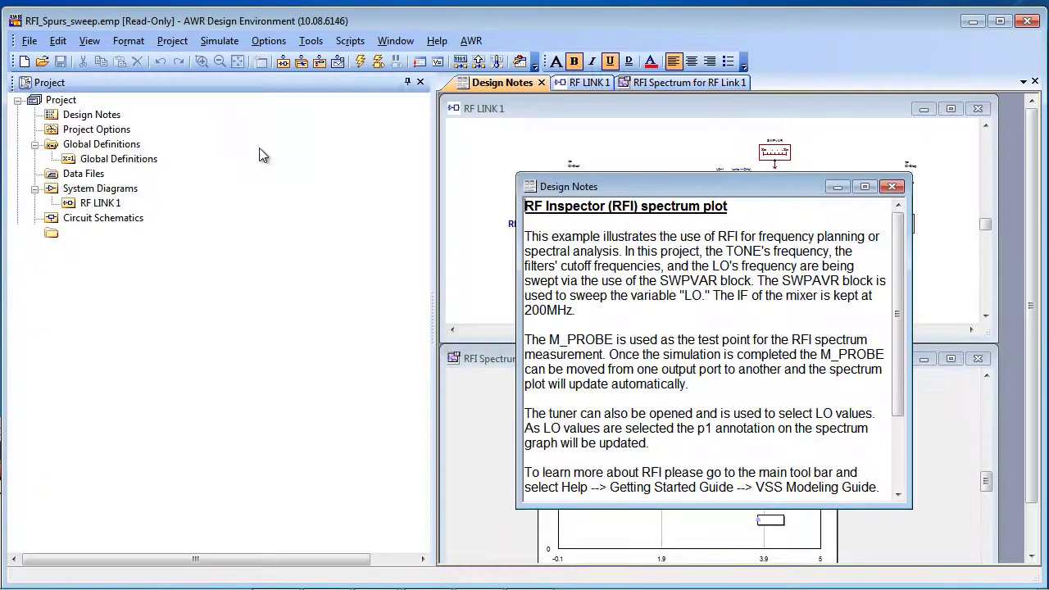
# Close the design notes, hide the Project pane, tile windows vertically, and maximize RF LINK 1
pyautogui.click(891, 187)
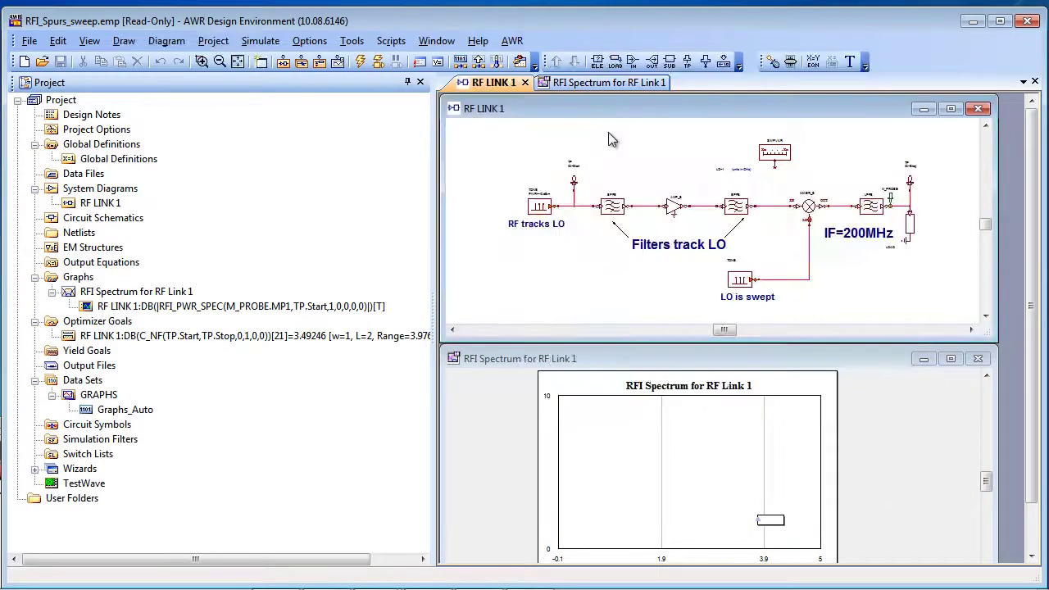
pyautogui.click(407, 83)
pyautogui.click(436, 40)
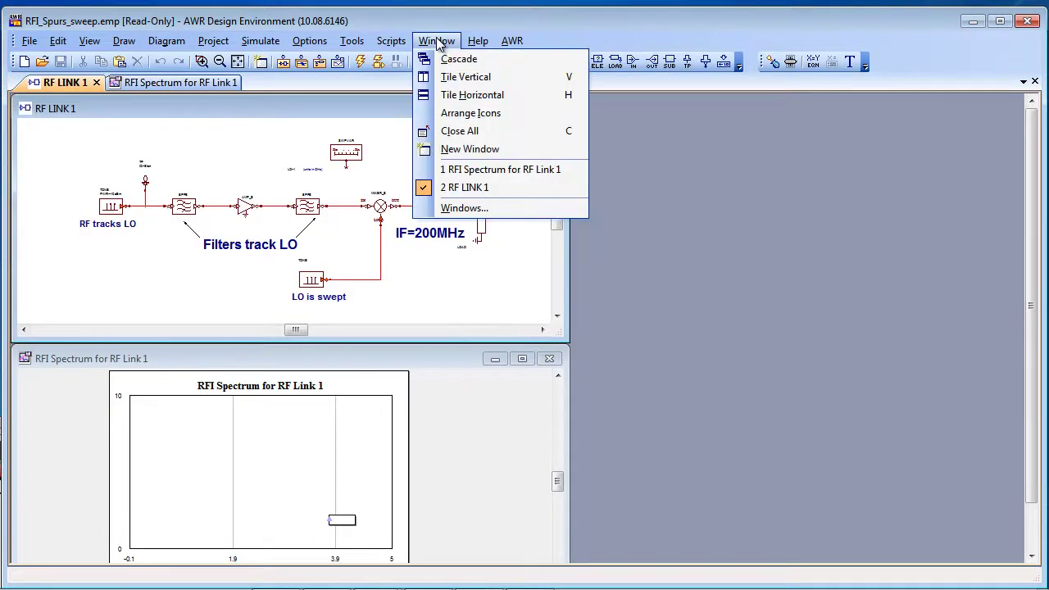
pyautogui.click(436, 76)
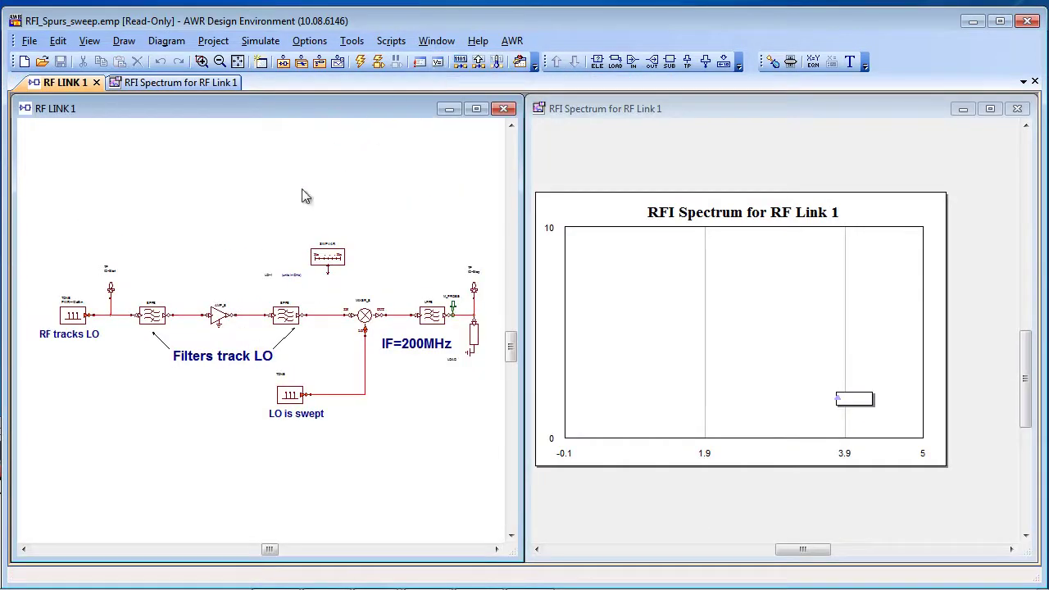
pyautogui.doubleClick(151, 108)
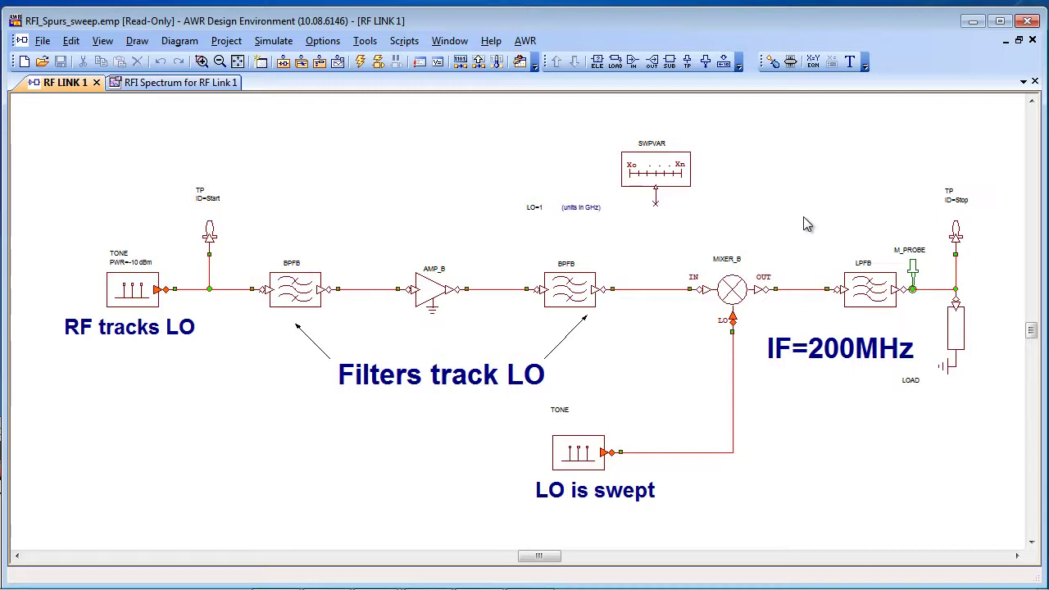
# Restore RF LINK 1 beside the RFI Spectrum graph and simulate, showing spur levels for LO = 1
pyautogui.click(1019, 40)
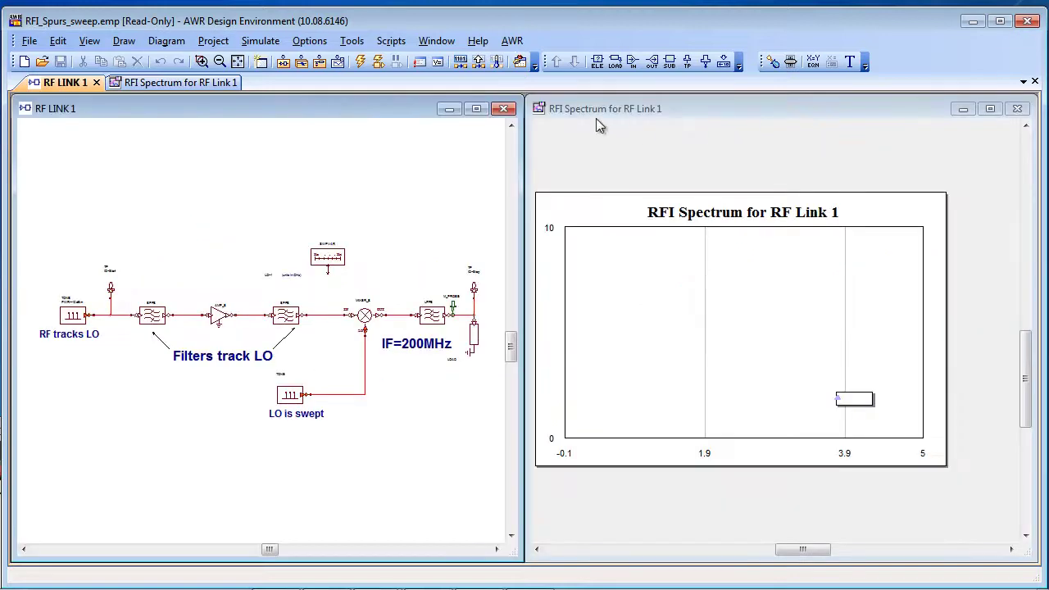
pyautogui.click(364, 62)
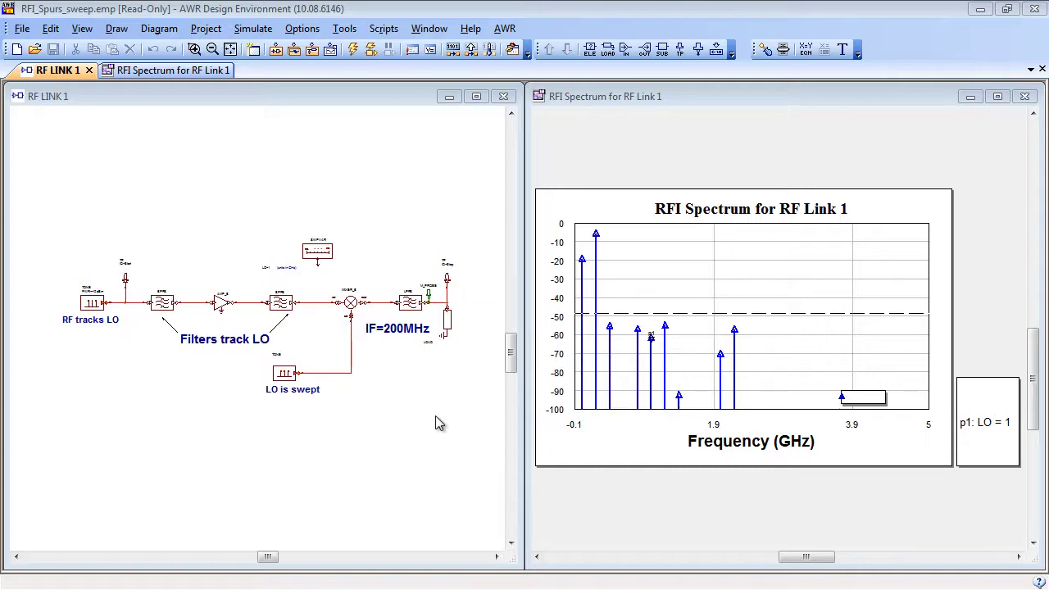
# In the Variable Tuner, move the LO slider up to 3 to redraw the RFI spectrum
pyautogui.click(783, 50)
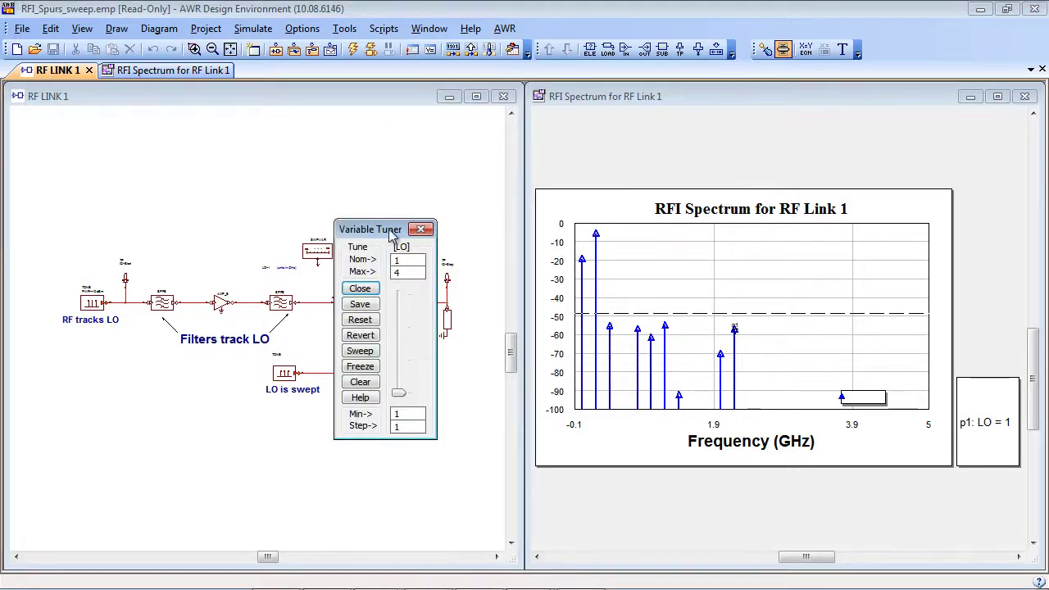
pyautogui.moveTo(385, 232); pyautogui.dragTo(154, 348)
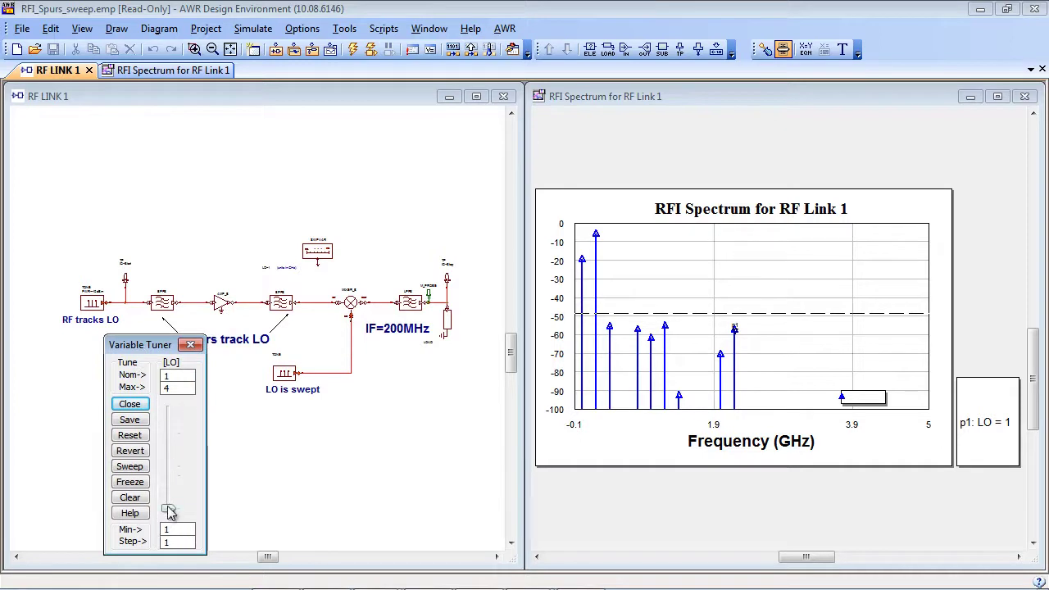
pyautogui.moveTo(173, 505)
pyautogui.mouseDown()
pyautogui.moveTo(177, 420)
pyautogui.moveTo(174, 510)
pyautogui.mouseUp()
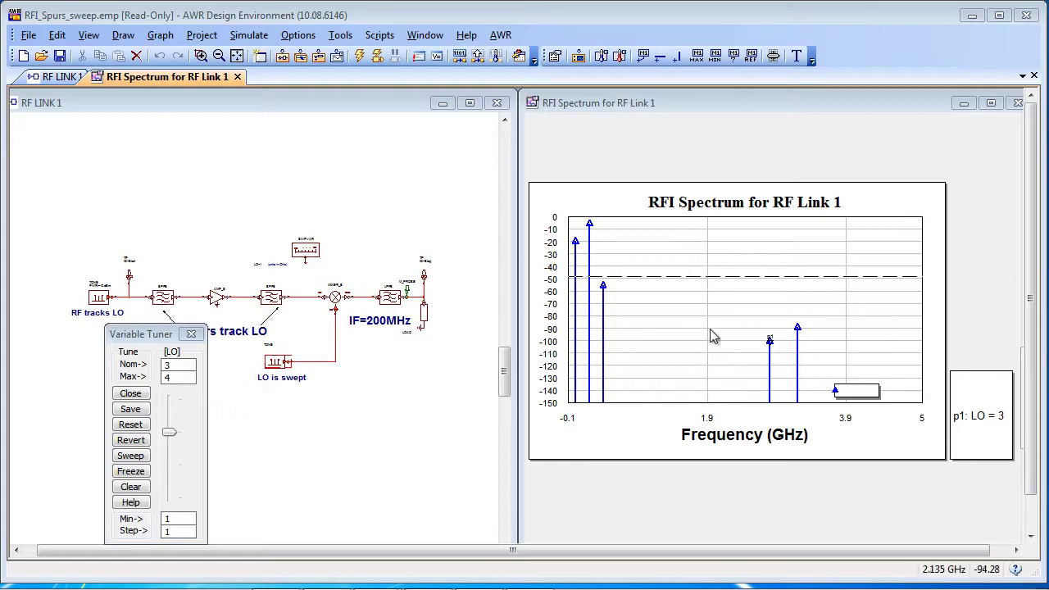
# Expand the 0.4 GHz spur's Signal Heritage tree through the mixer, BPFB, and AMP_B down to TONE.A1
pyautogui.doubleClick(603, 289)
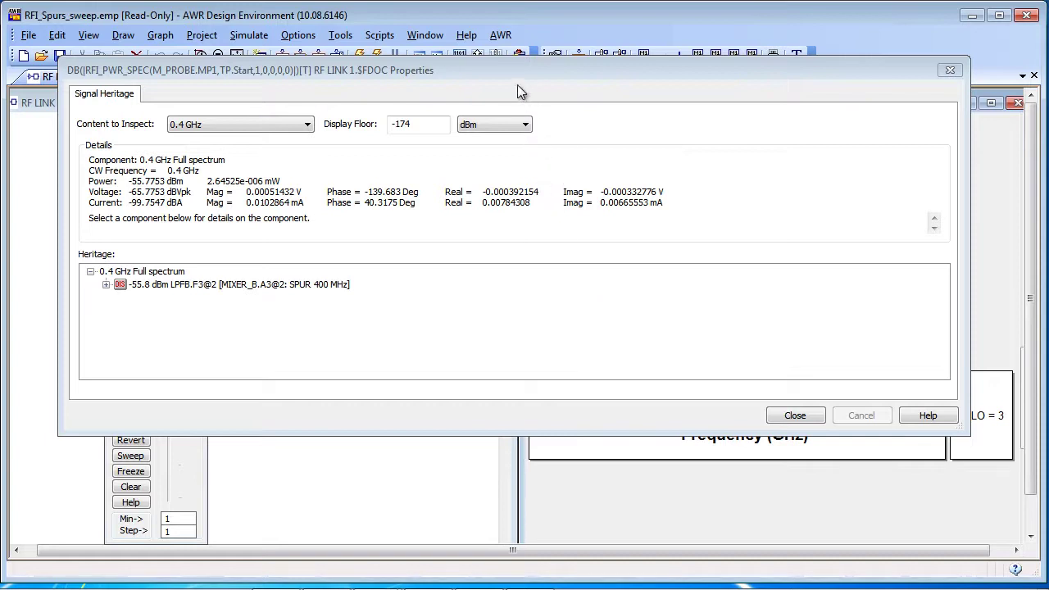
pyautogui.moveTo(529, 71); pyautogui.dragTo(759, 116)
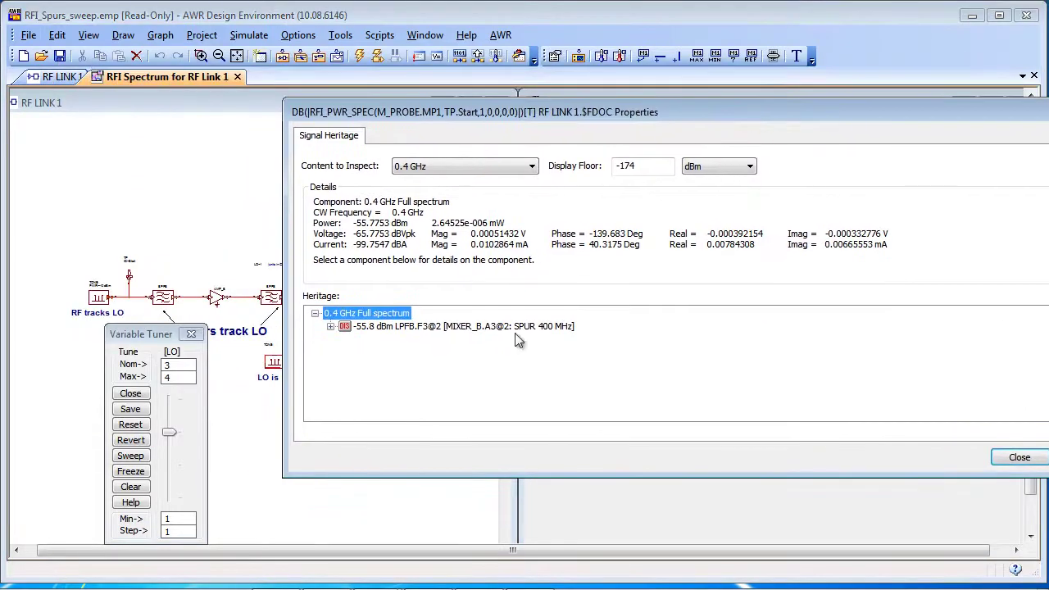
pyautogui.click(331, 326)
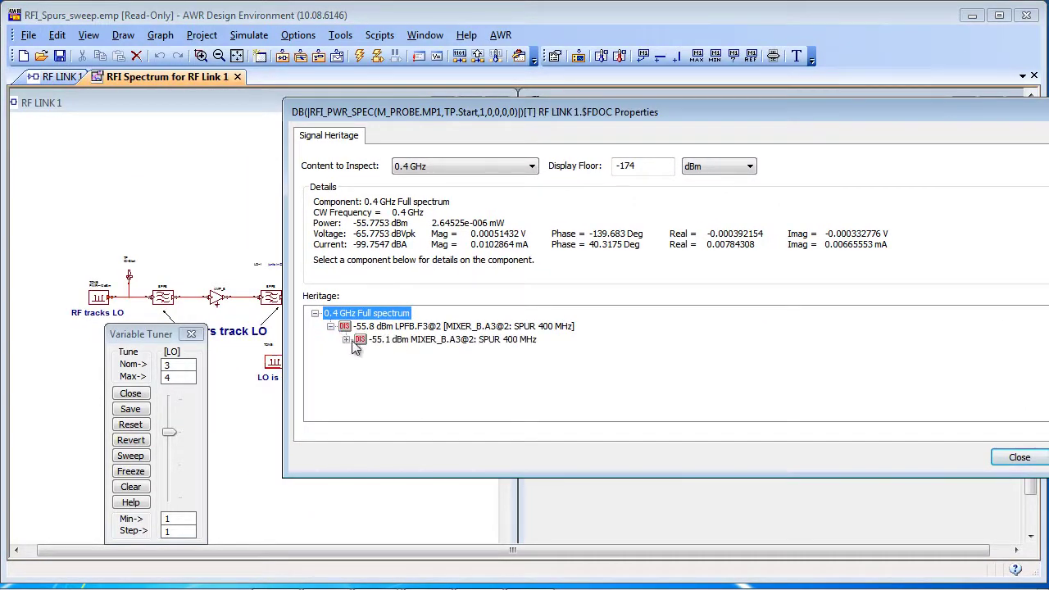
pyautogui.click(346, 340)
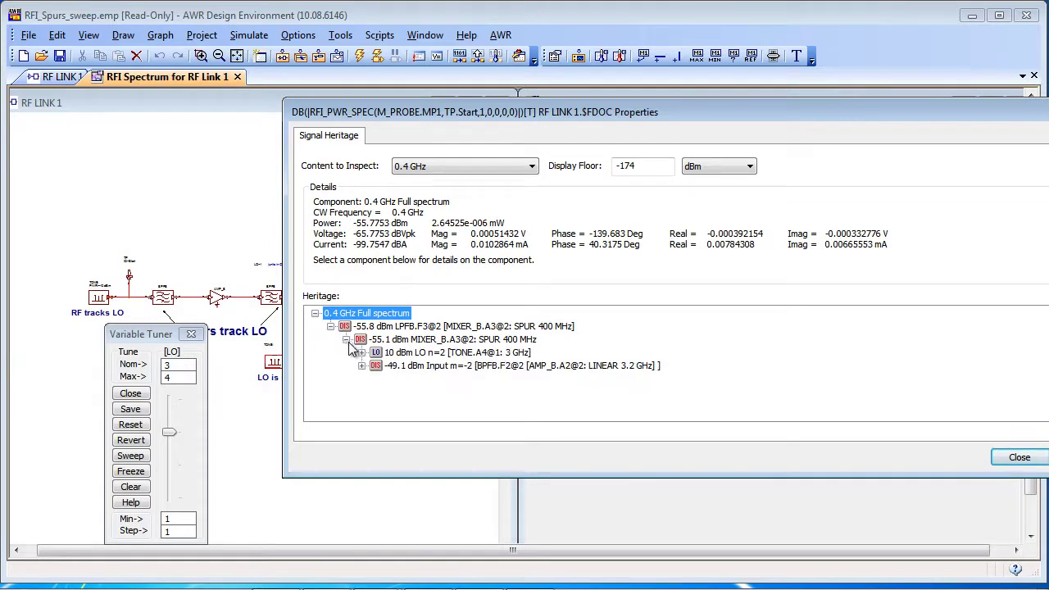
pyautogui.click(362, 366)
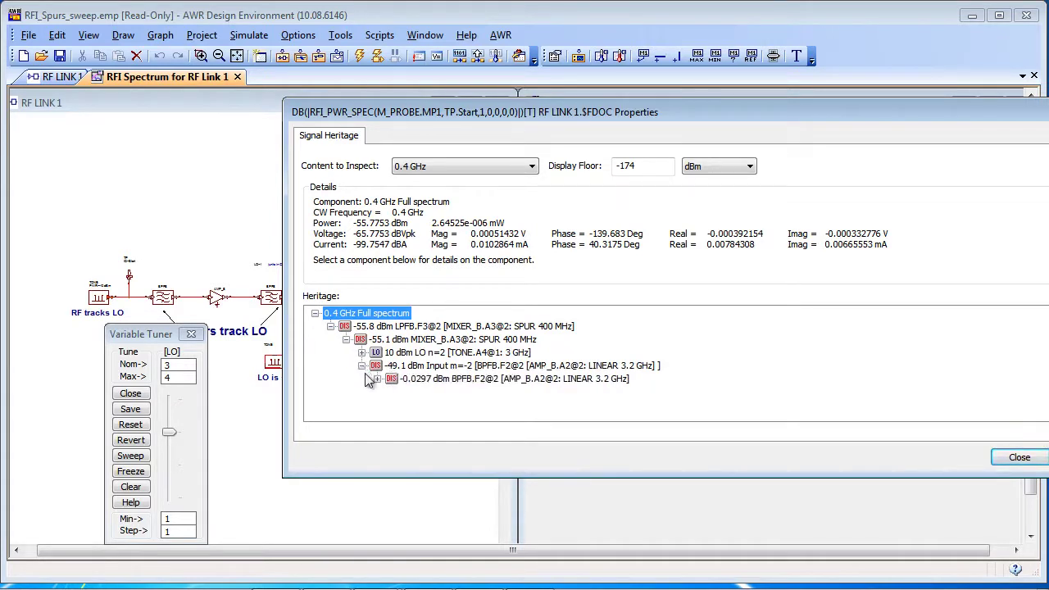
pyautogui.click(377, 379)
pyautogui.click(393, 392)
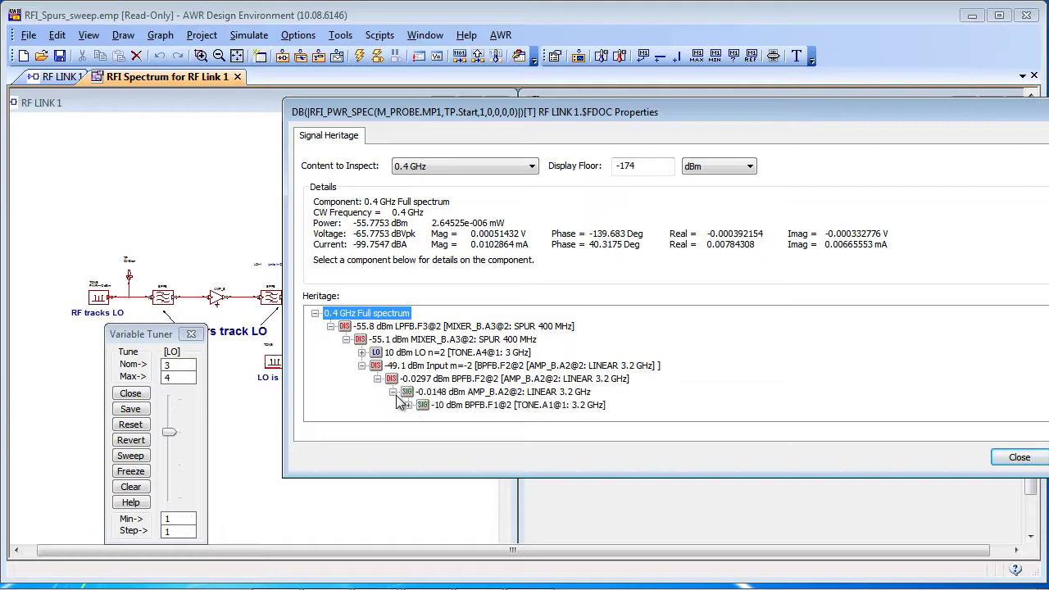
pyautogui.click(408, 405)
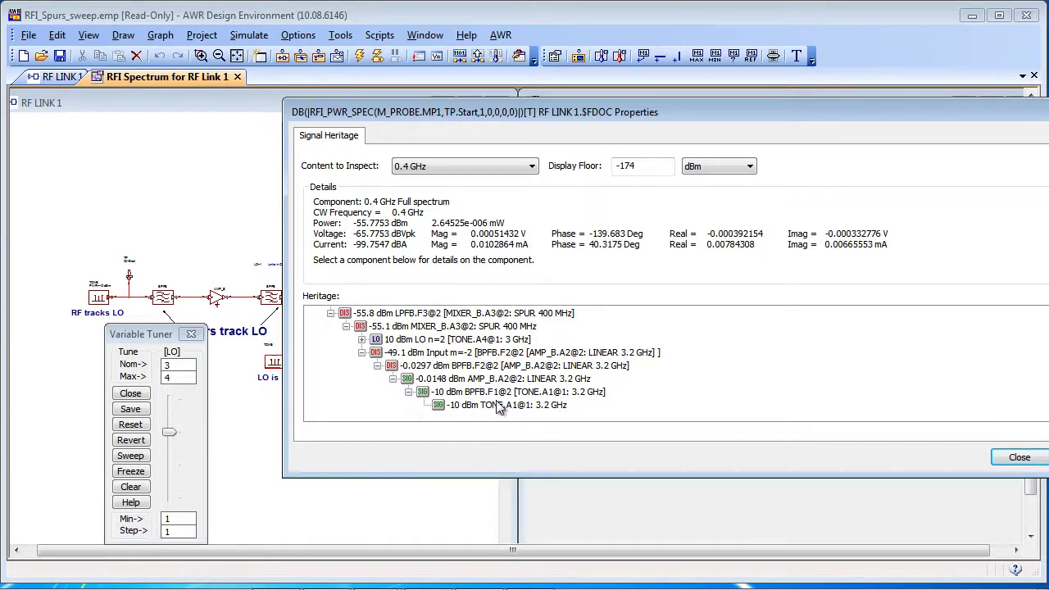
pyautogui.moveTo(387, 112); pyautogui.dragTo(619, 143)
# Select each heritage row from TONE.A1 up through BPFB.F1, AMP_B, and BPFB to the 400 MHz MIXER_B.A3 spur
pyautogui.moveTo(157, 336); pyautogui.dragTo(60, 394)
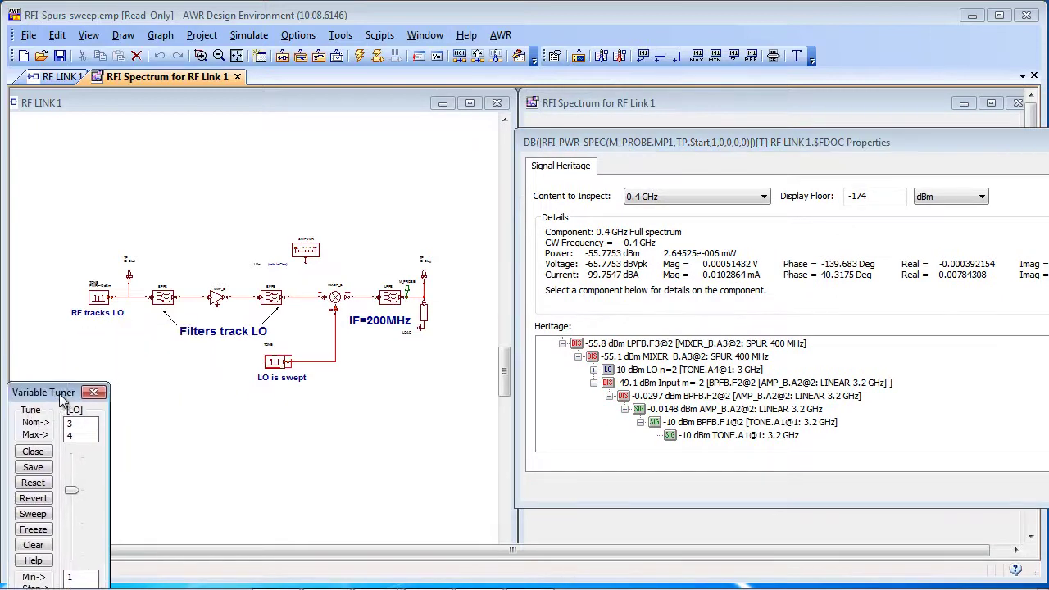
pyautogui.click(703, 436)
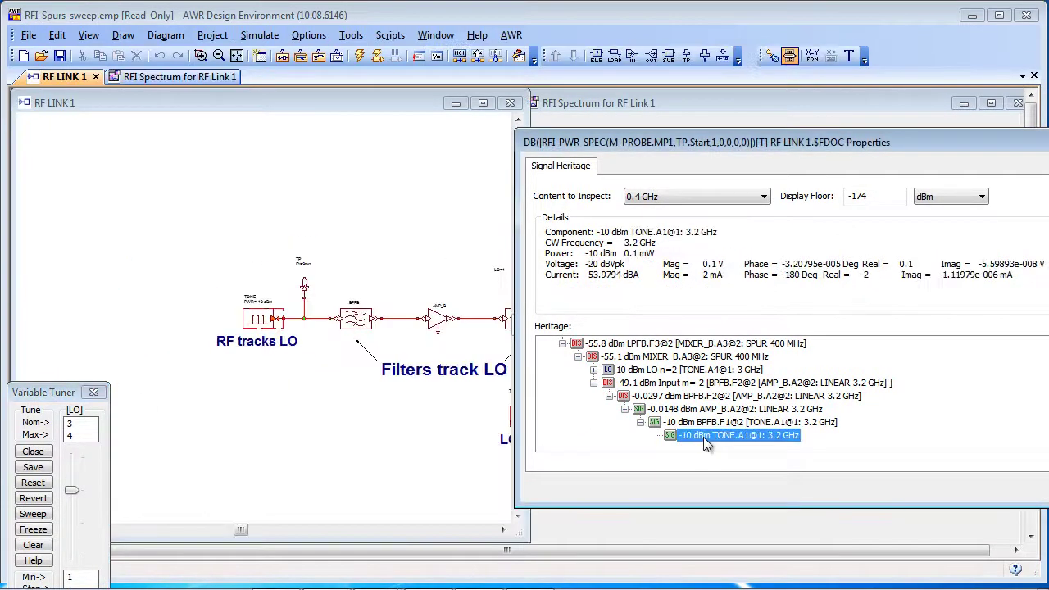
pyautogui.moveTo(639, 145); pyautogui.dragTo(772, 155)
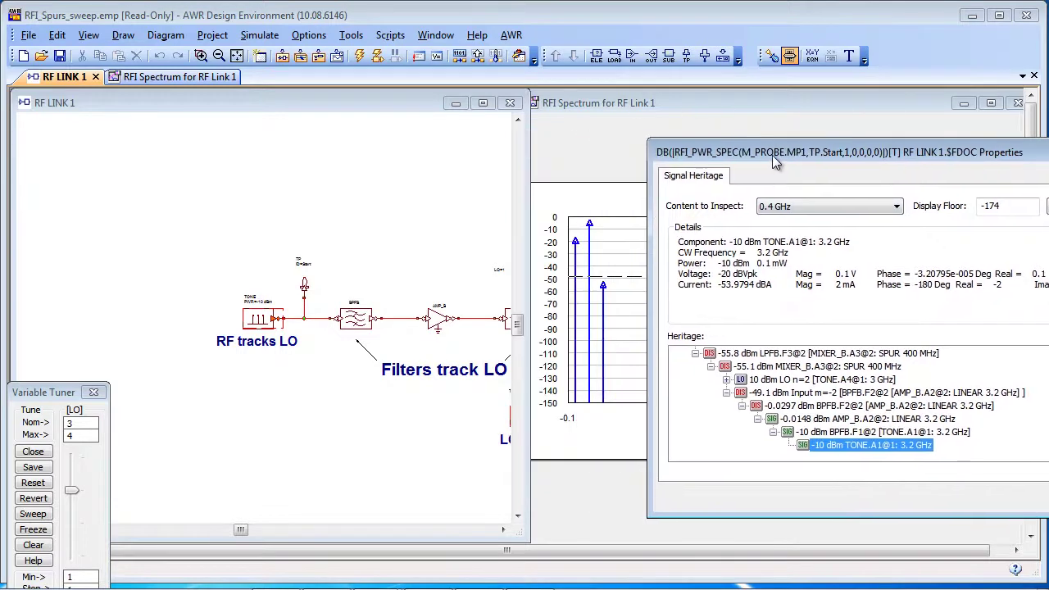
pyautogui.click(834, 432)
pyautogui.click(820, 434)
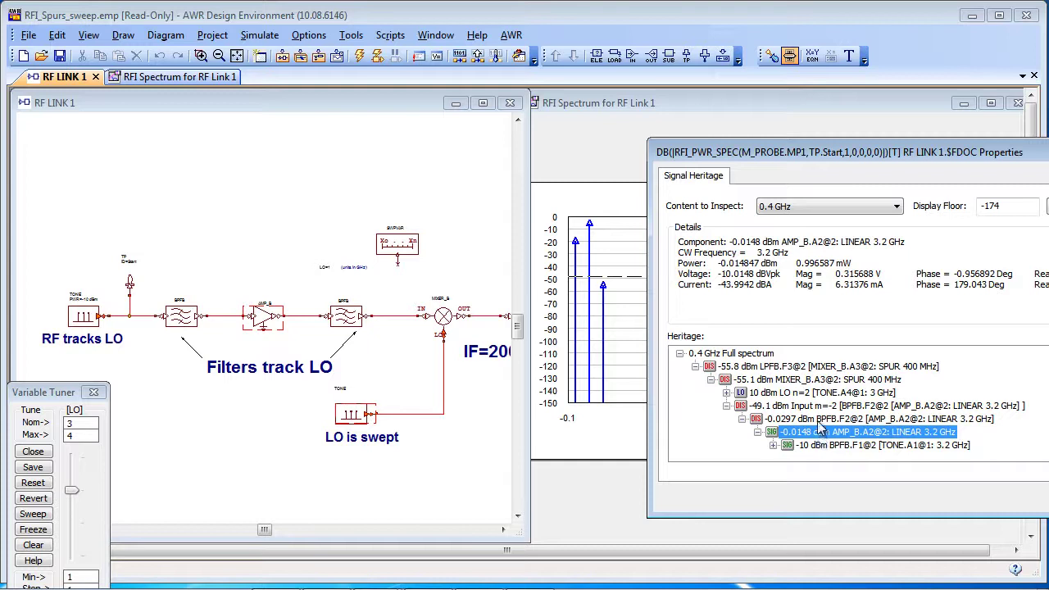
pyautogui.click(820, 420)
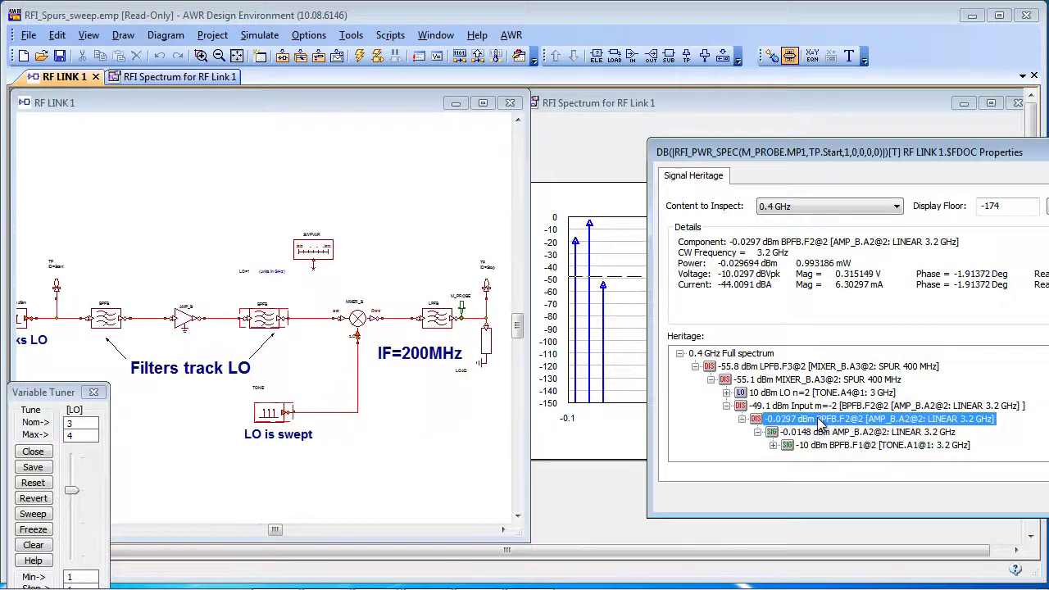
pyautogui.click(819, 407)
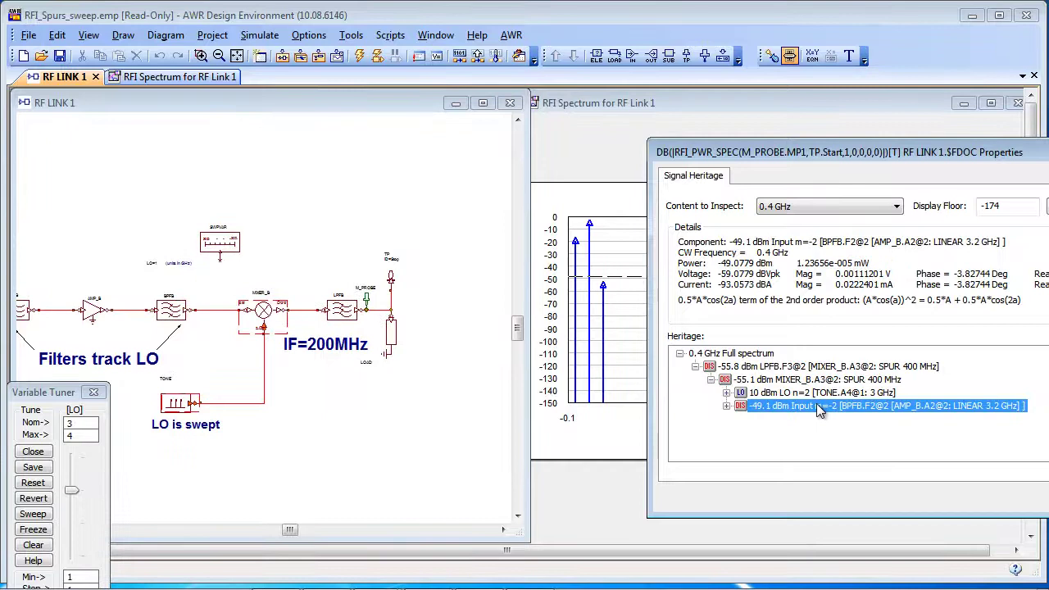
pyautogui.click(804, 394)
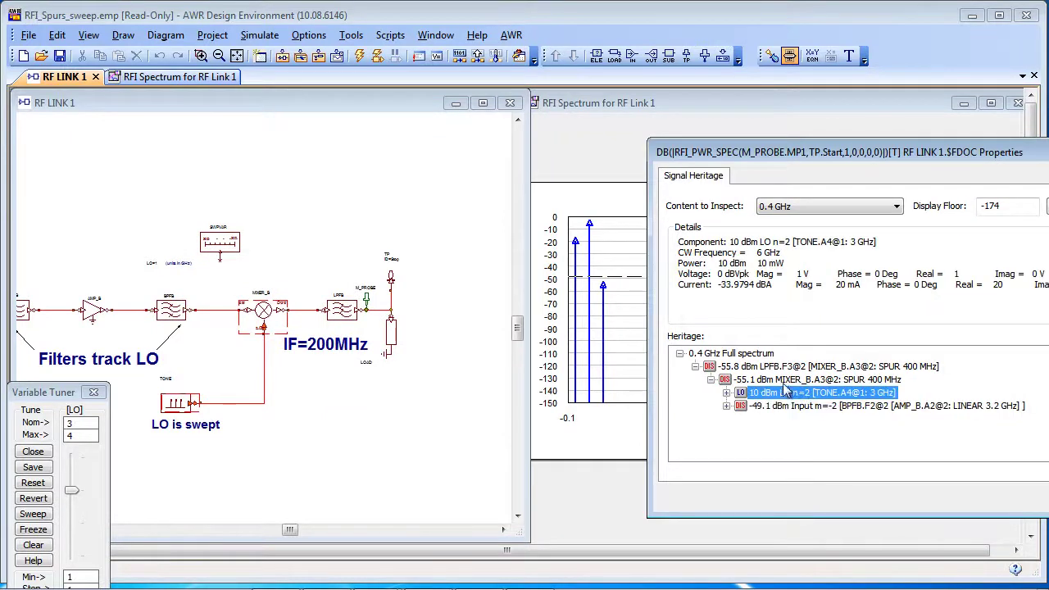
pyautogui.click(780, 381)
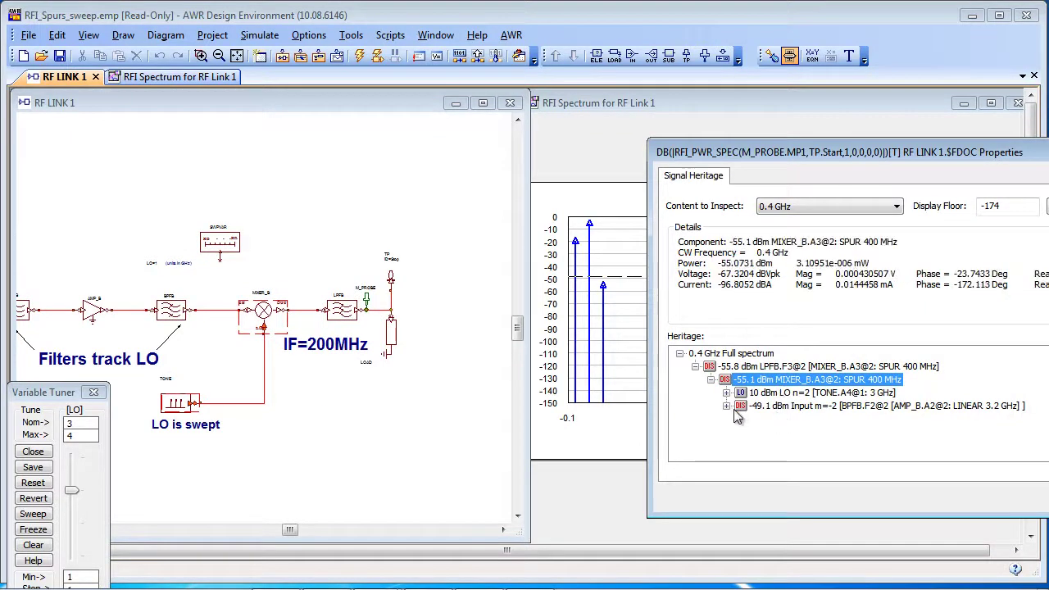